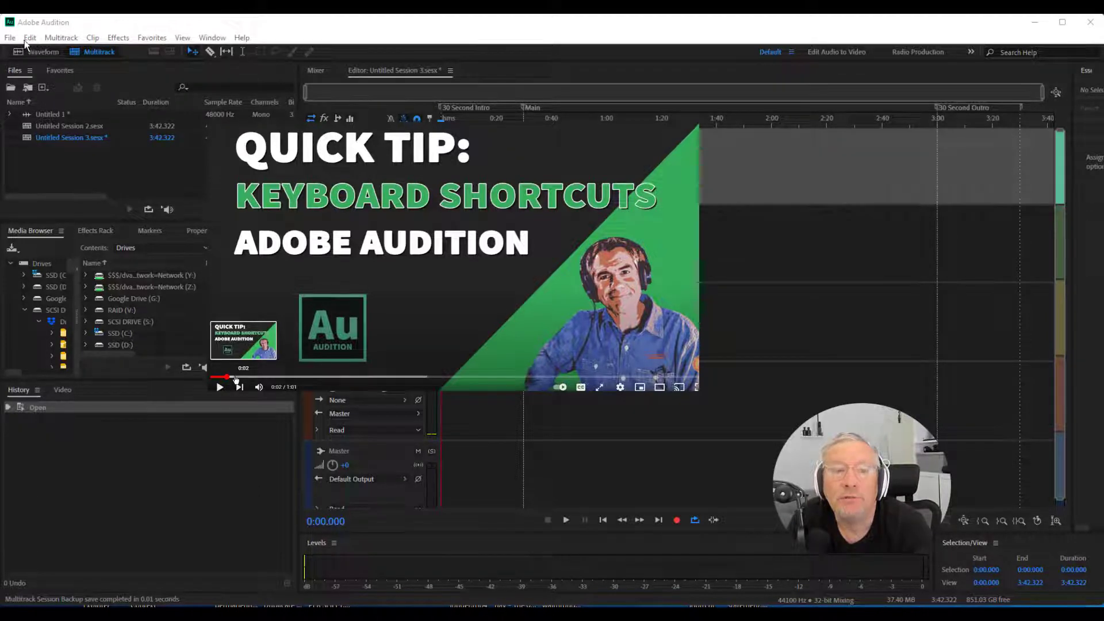
# Step: Open Keyboard Shortcuts and switch the layout preset from Custom to Default Set (read-only)
pyautogui.click(31, 38)
pyautogui.moveTo(62, 458)
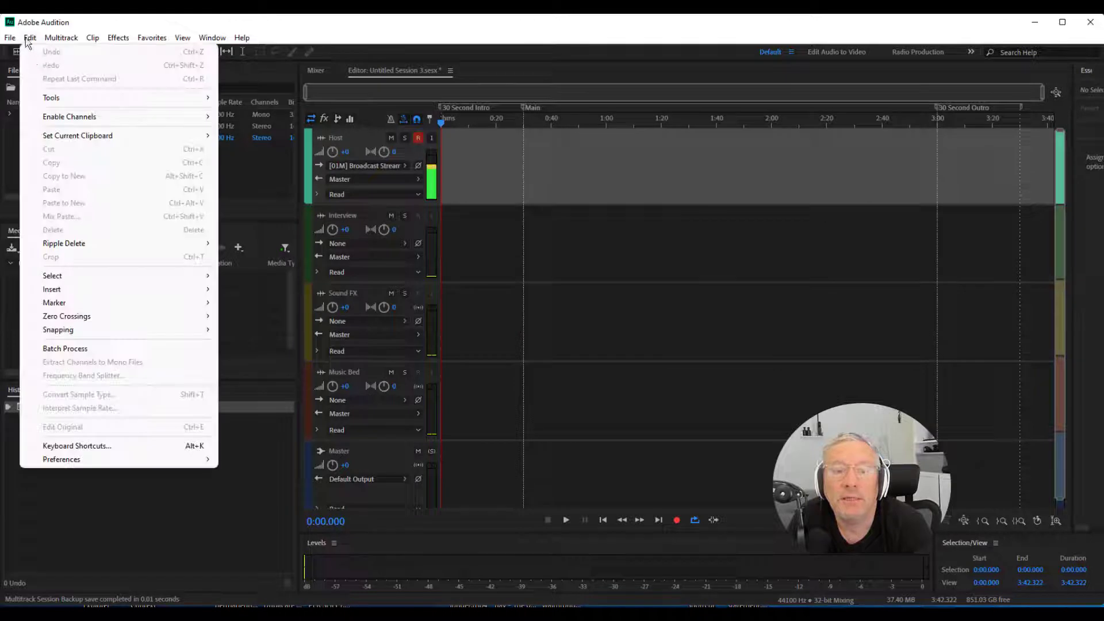
pyautogui.click(56, 447)
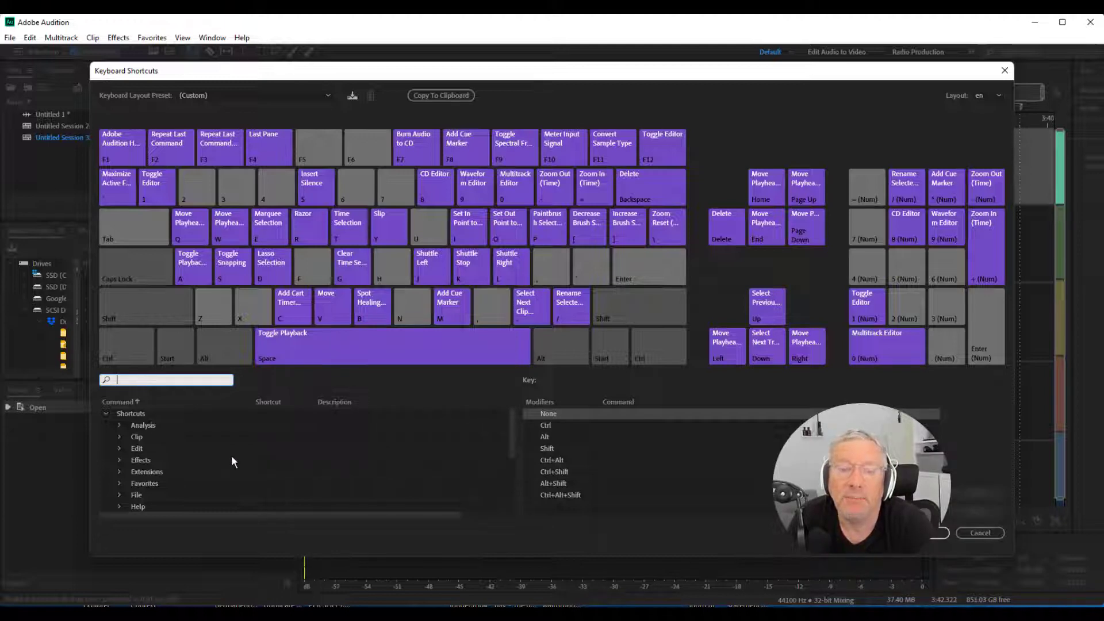
pyautogui.click(328, 94)
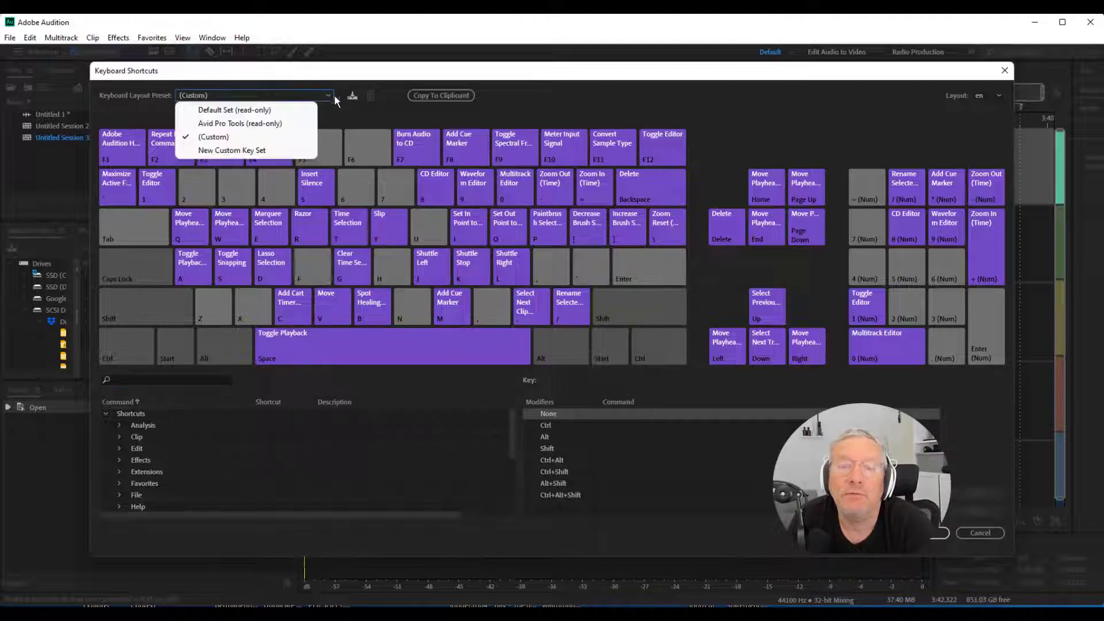
pyautogui.click(280, 111)
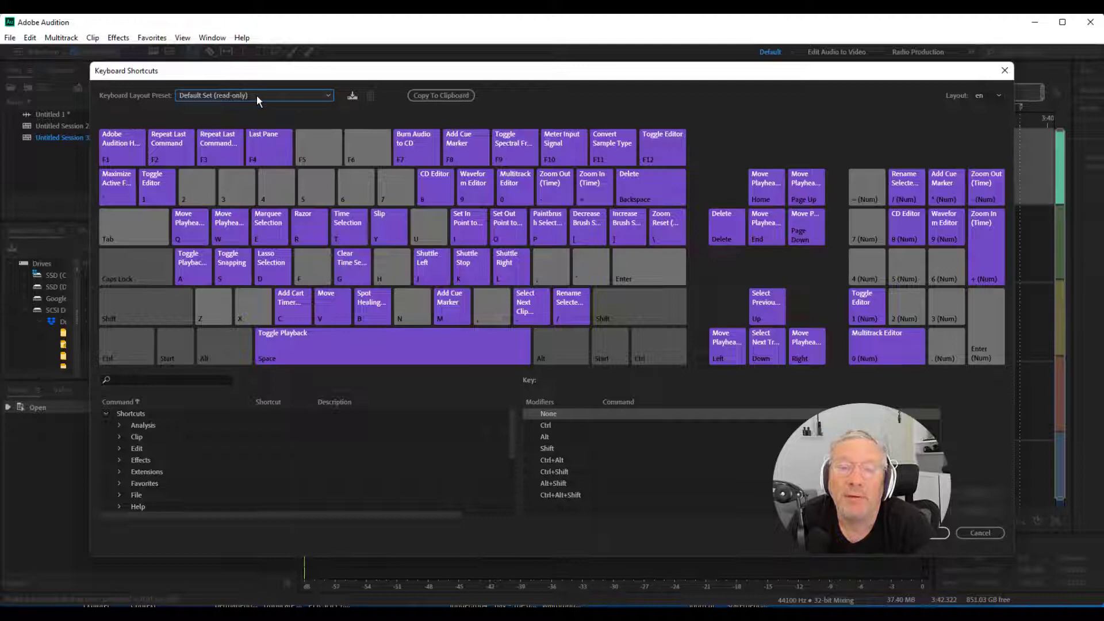
# Step: Filter the shortcut list by 'silence' and select the Insert Silence command
pyautogui.click(129, 378)
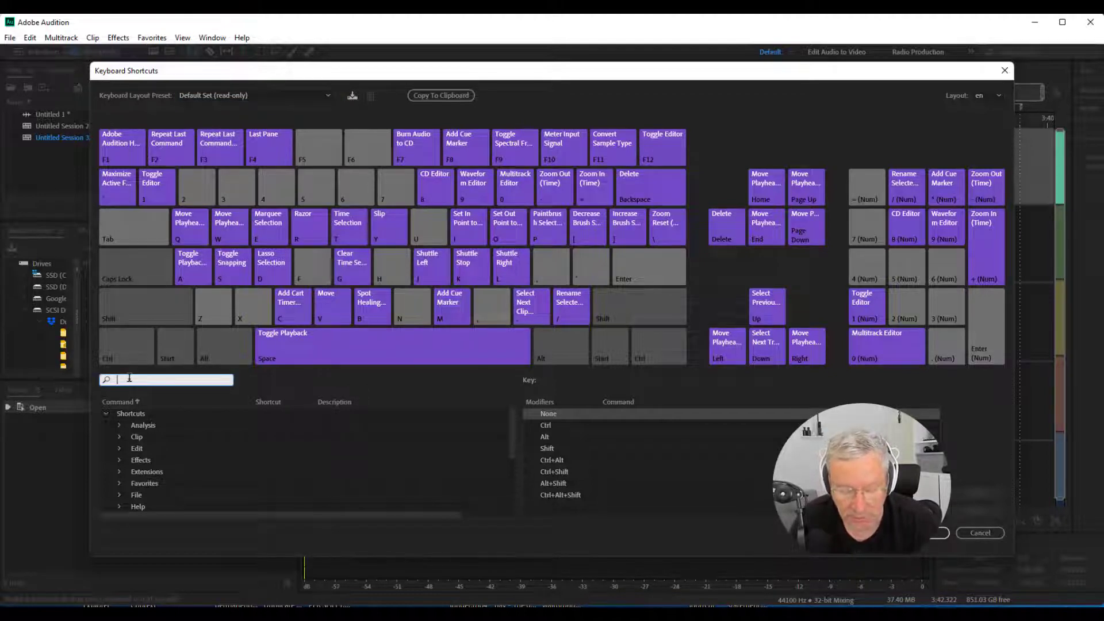
pyautogui.write('sil')
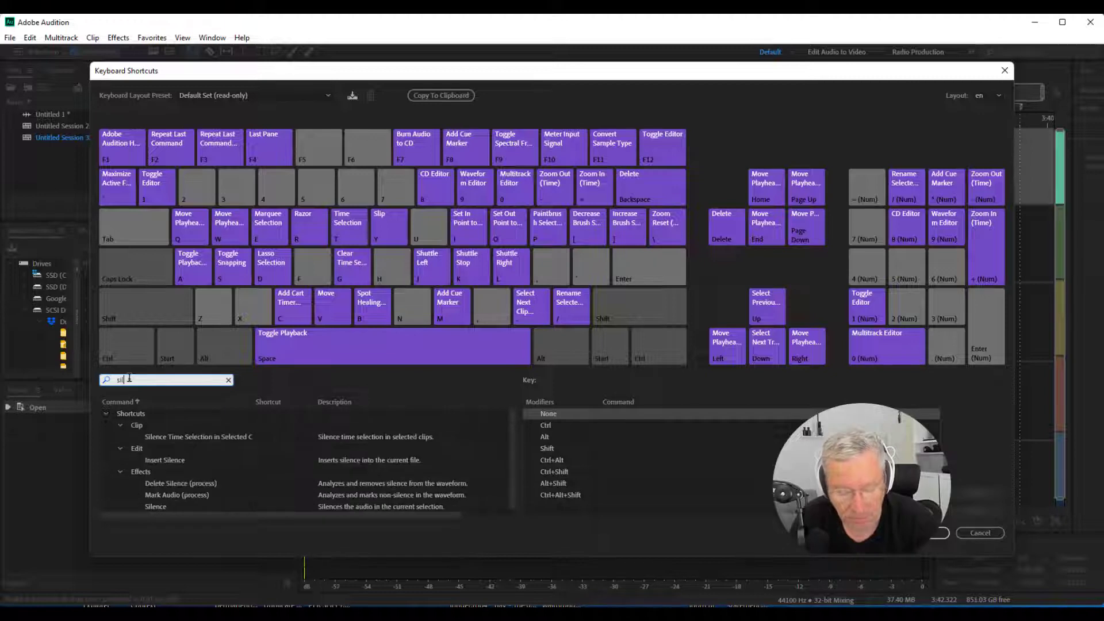
pyautogui.write('ence')
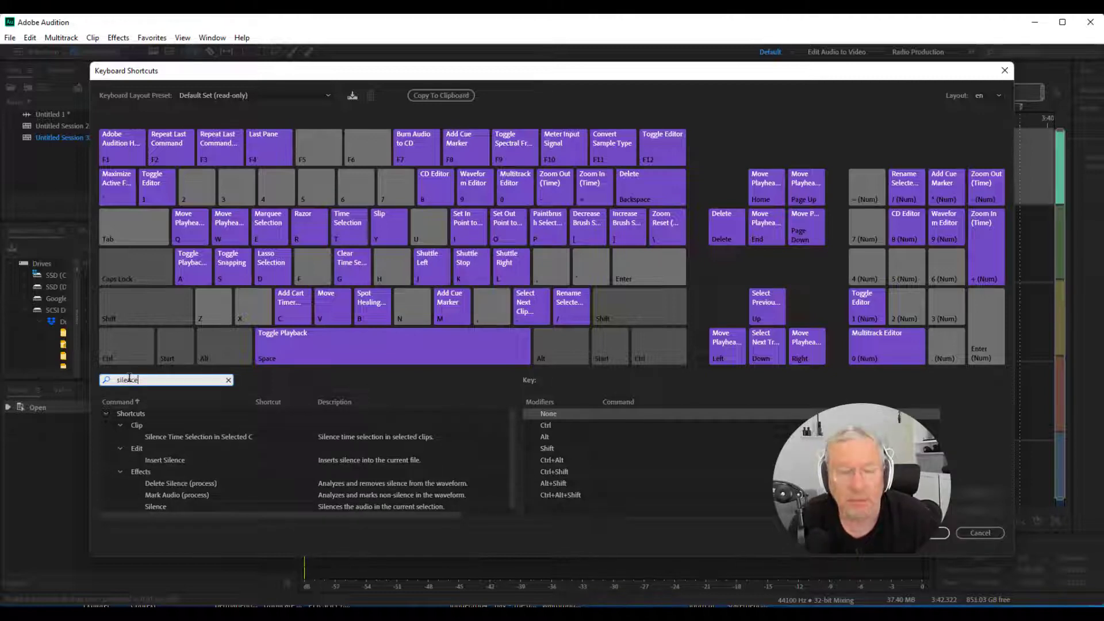
pyautogui.click(174, 458)
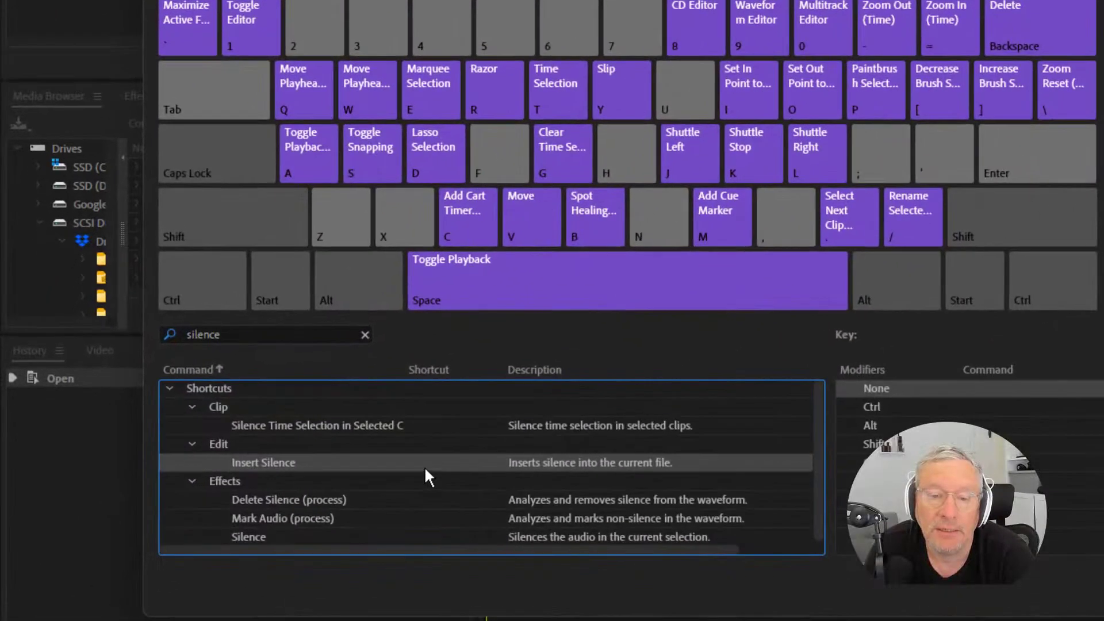
# Step: Assign Q to Insert Silence, taking it from Move Playhead to In Point
pyautogui.click(420, 461)
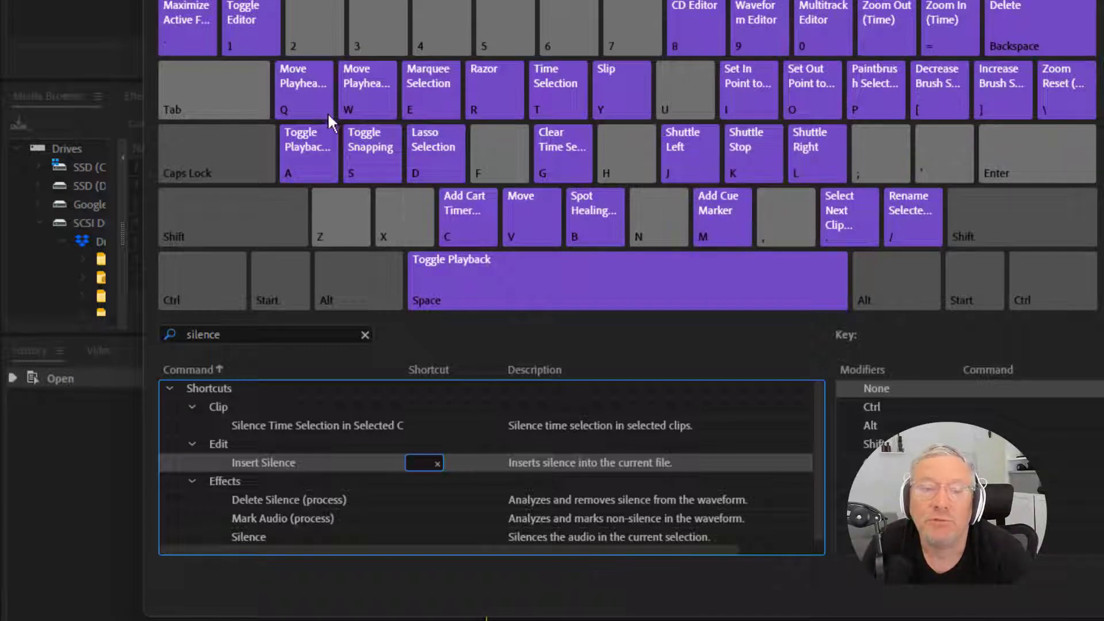
pyautogui.click(290, 102)
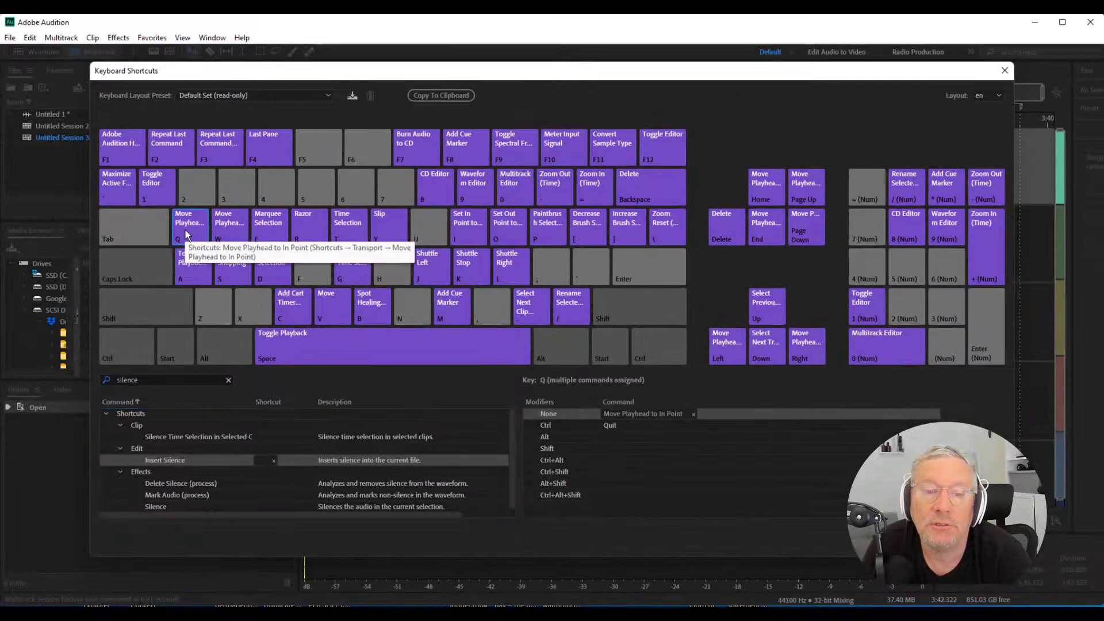
pyautogui.click(264, 460)
pyautogui.press('q')
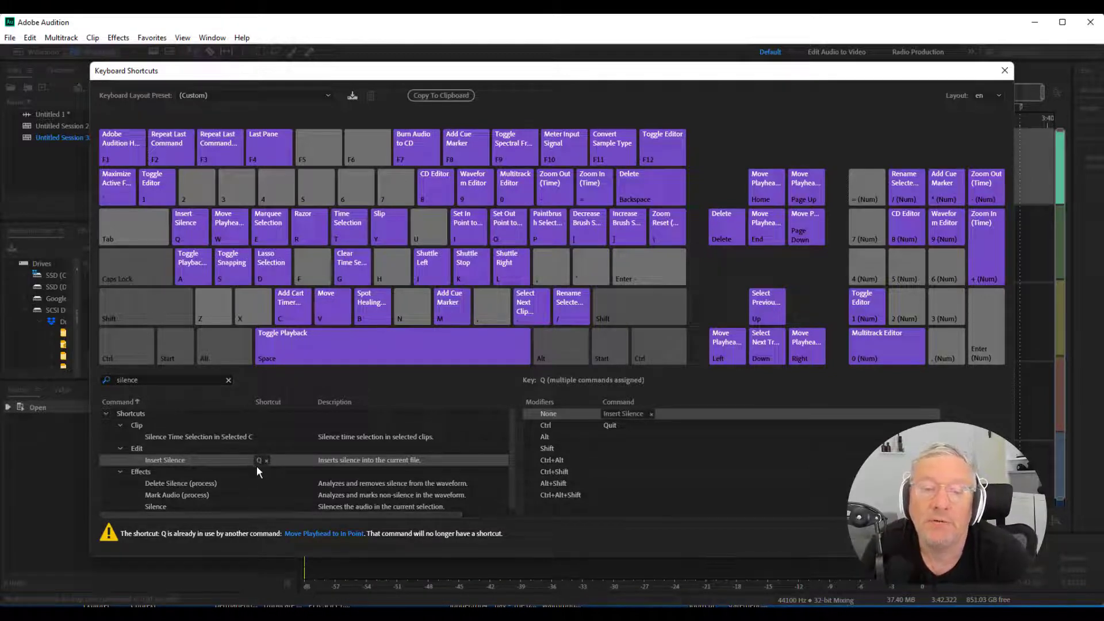
# Step: Add F as the Insert Silence shortcut and remove the Q shortcut
pyautogui.click(310, 264)
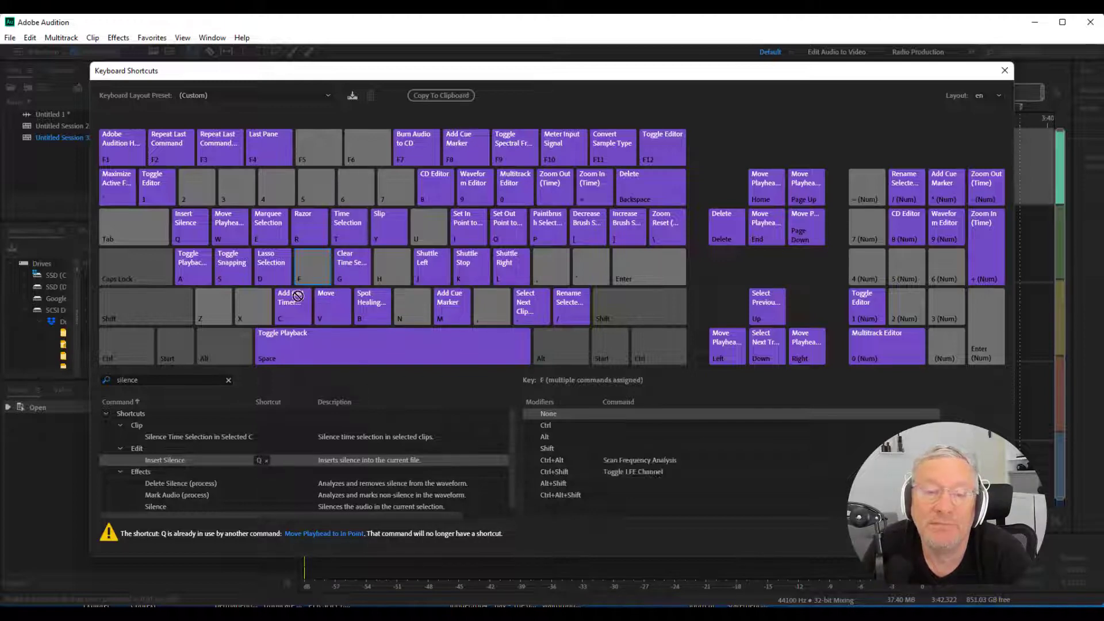
pyautogui.click(259, 459)
pyautogui.press('f')
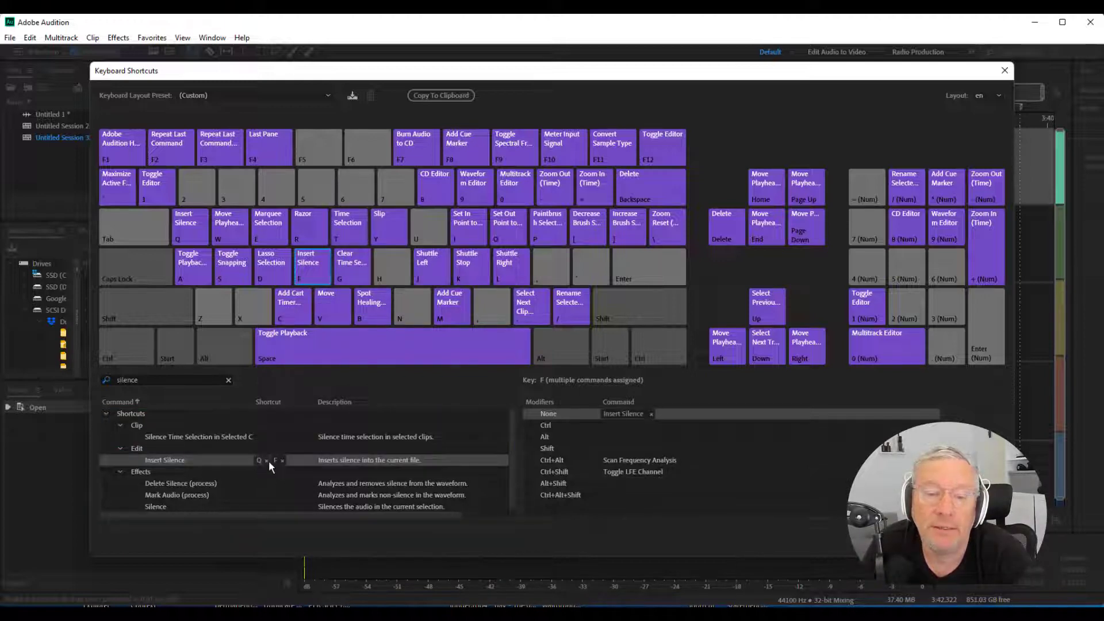
pyautogui.click(266, 460)
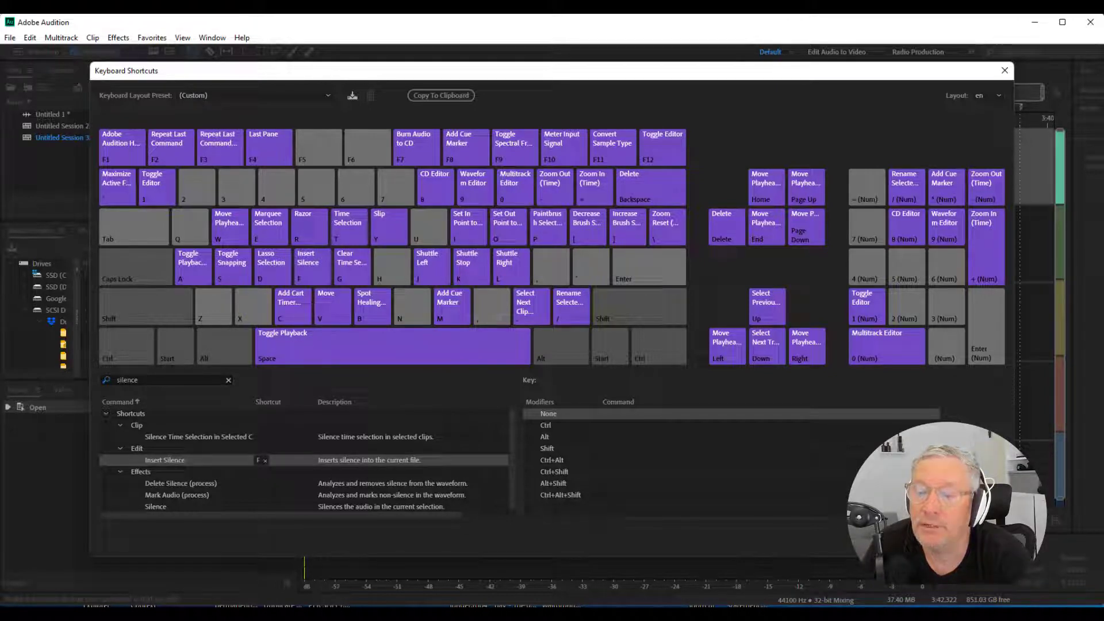
# Step: Accept the shortcut changes and move the playhead back to 0:00
pyautogui.press('Return')
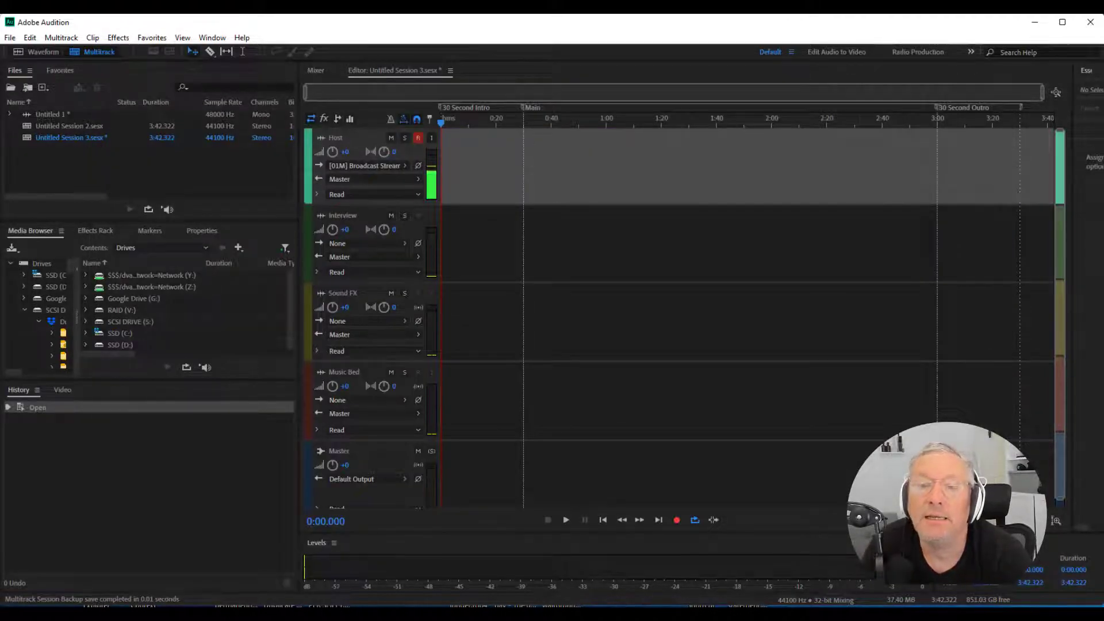
pyautogui.hotkey('ctrl', 'shift', 'i')
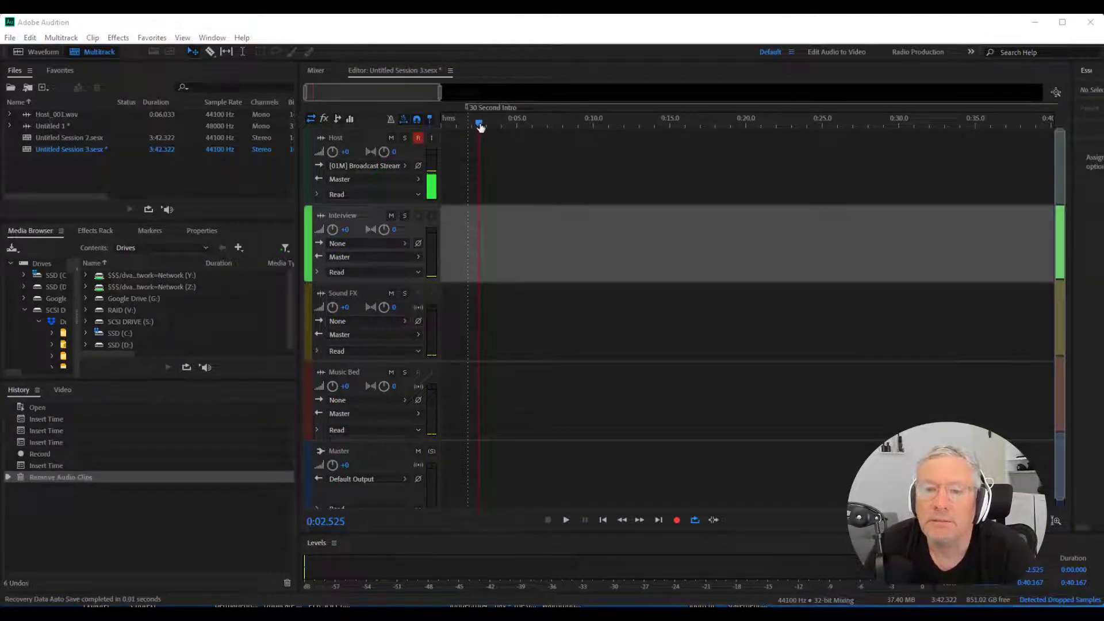
pyautogui.moveTo(481, 127); pyautogui.dragTo(419, 136)
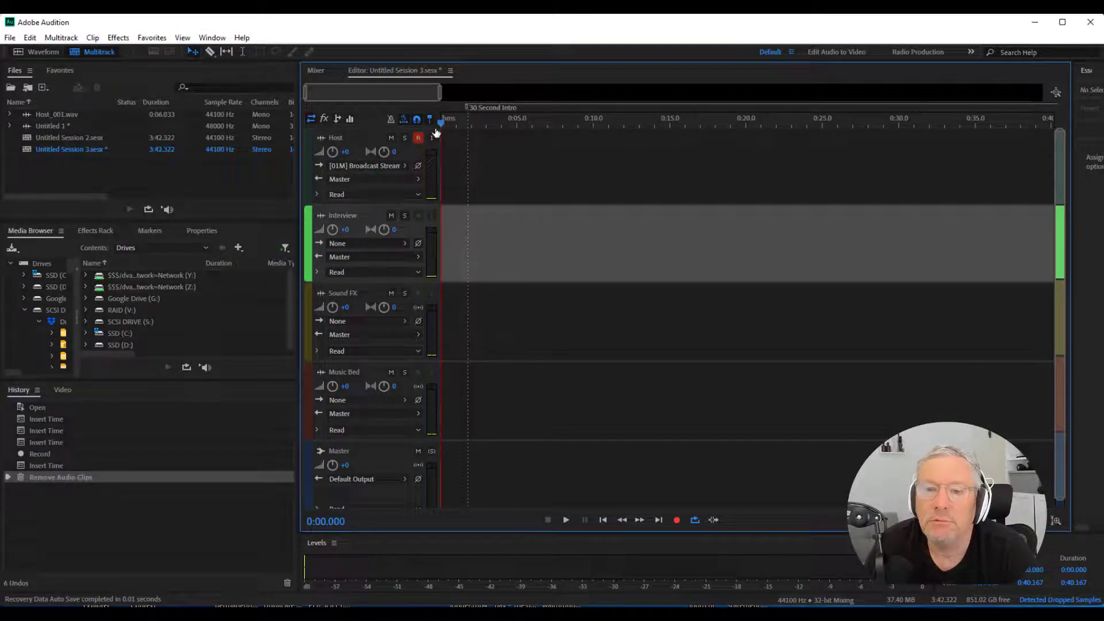
# Step: Record a short clip on the armed Host track, then stop recording
pyautogui.click(677, 520)
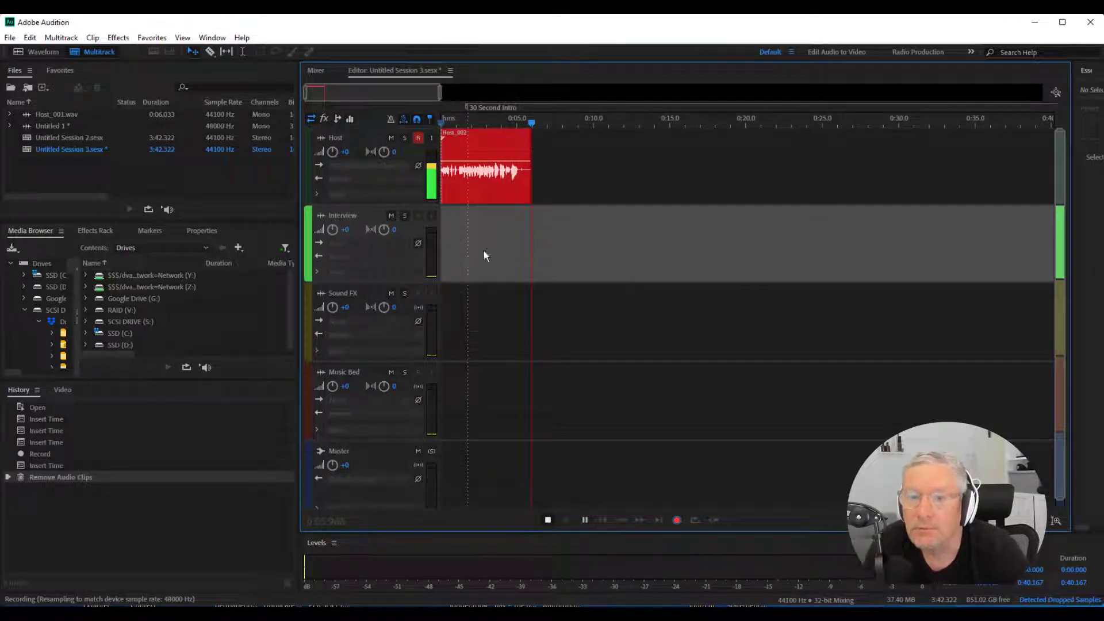
pyautogui.press('space')
pyautogui.click(476, 131)
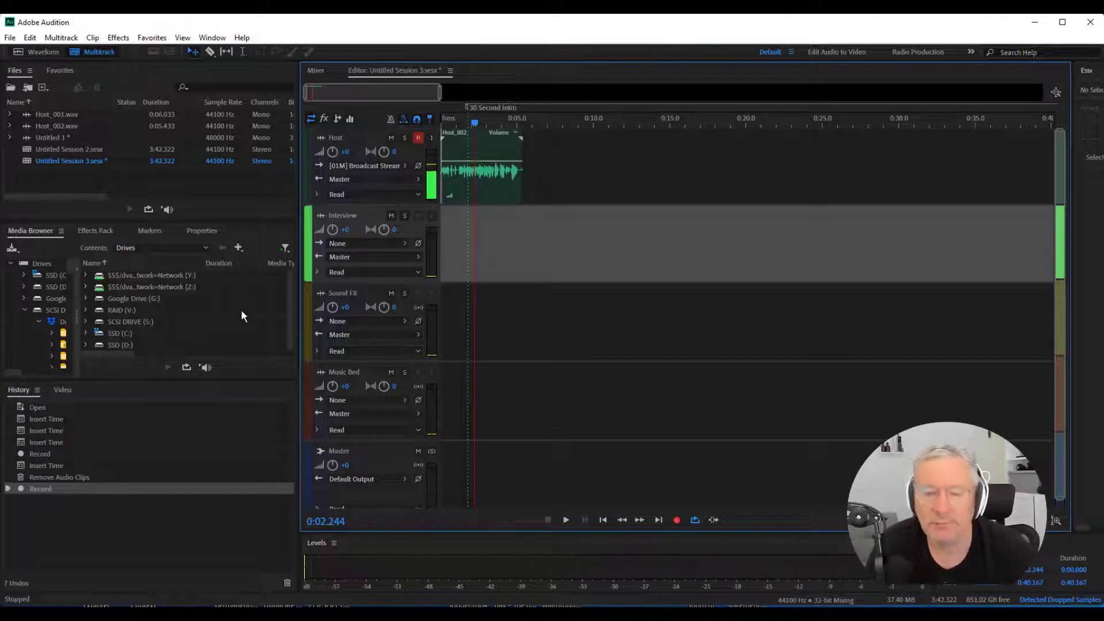
# Step: Insert silence into the Host clip, then check the Edit menu for the F shortcut
pyautogui.hotkey('ctrl', 'shift', 'e')
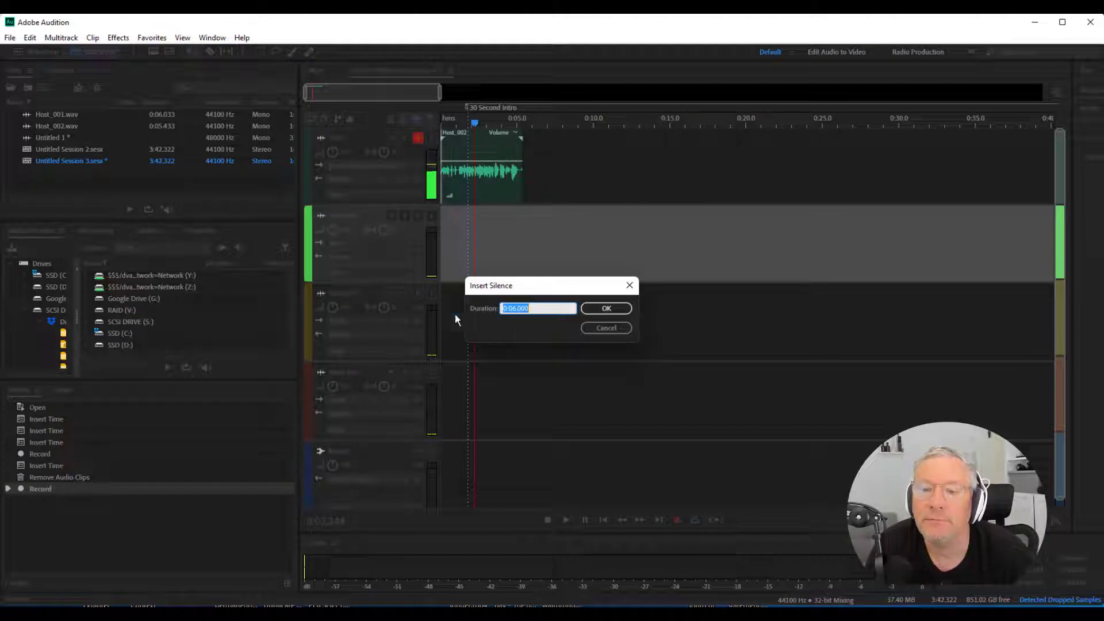
pyautogui.click(615, 307)
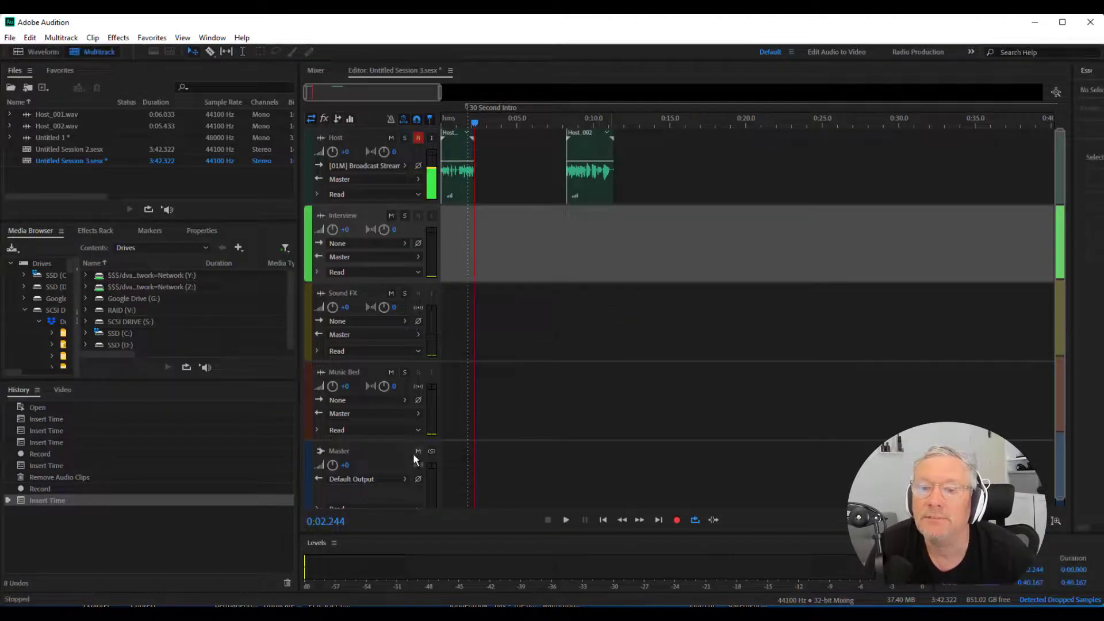
pyautogui.click(30, 38)
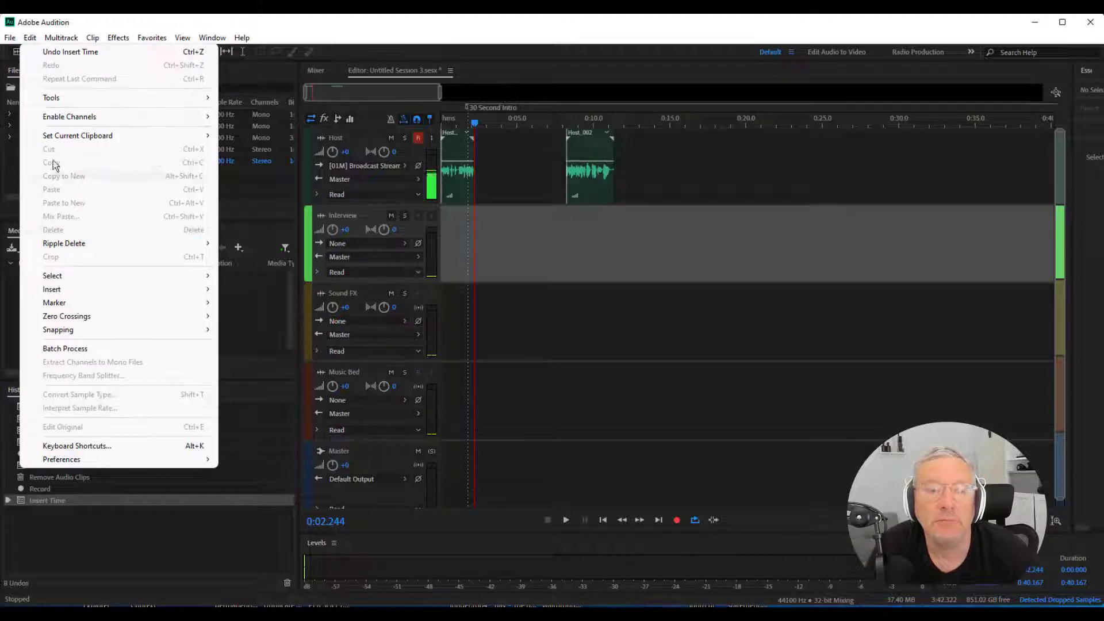